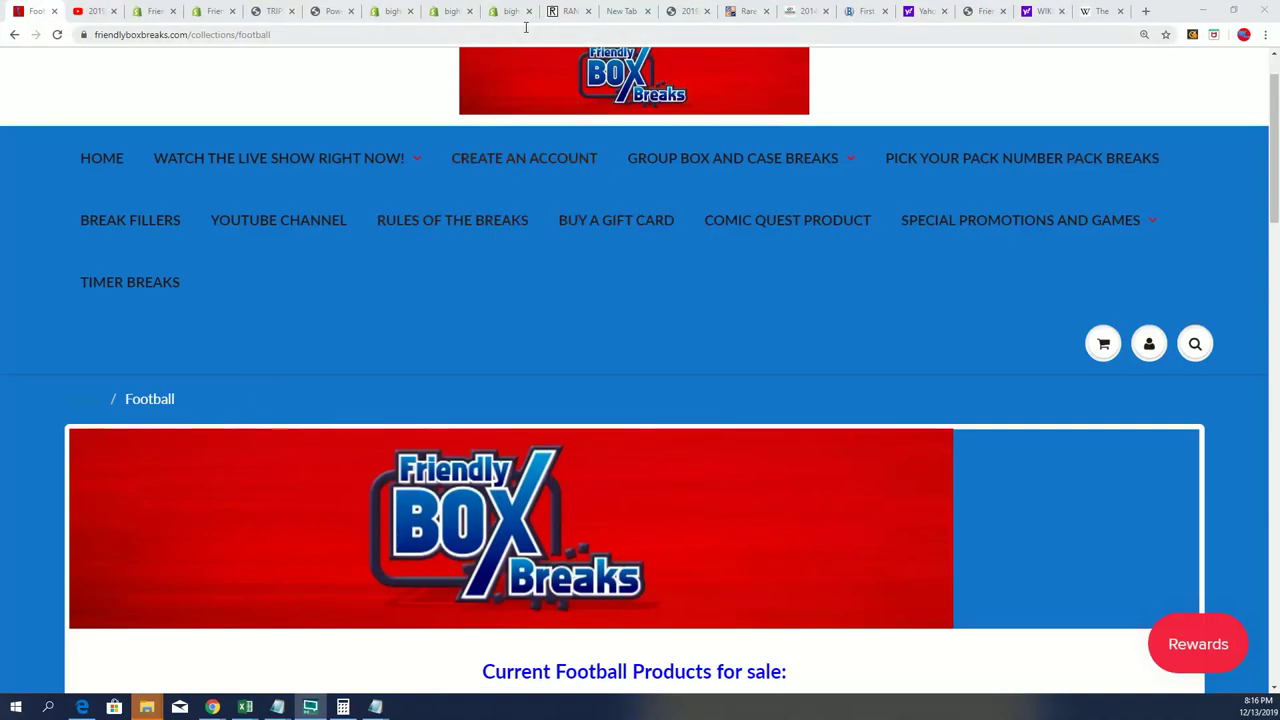
Look through the Topps and Star Wars tabs, then open the Big Hit Island Map Promotion Game page
left_click(330, 11)
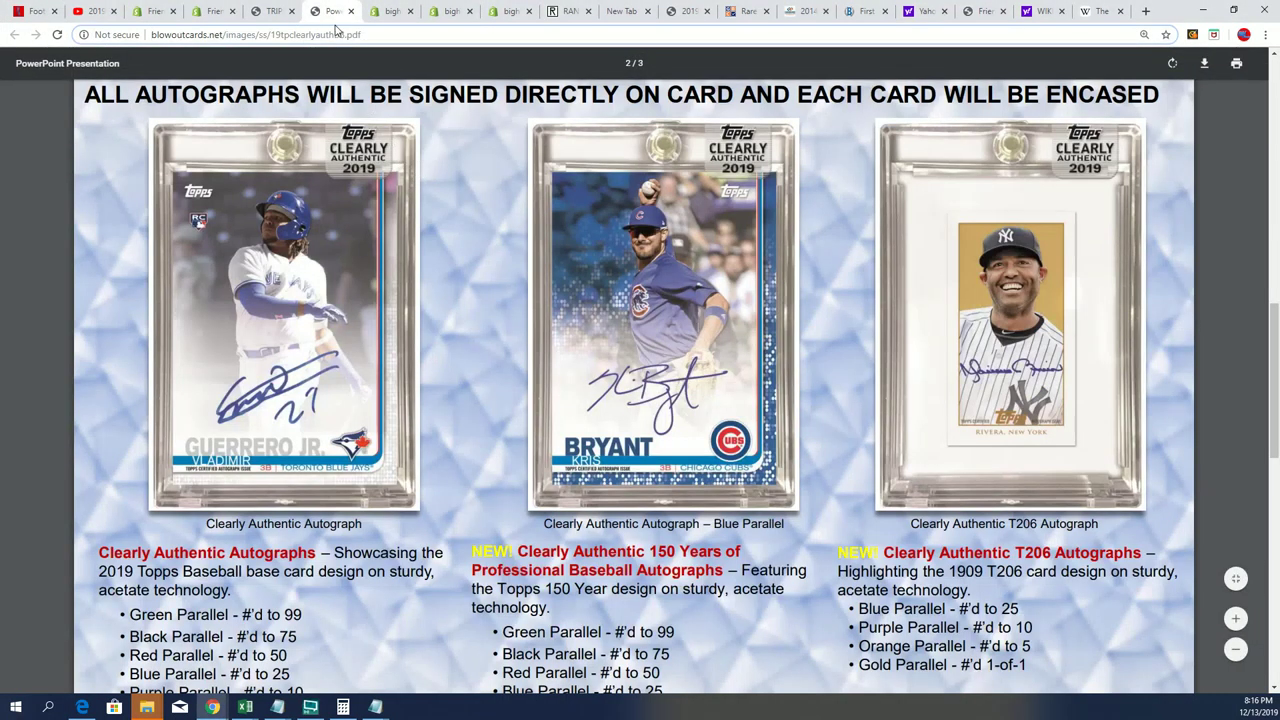
left_click(272, 11)
scroll(906, 408, "up", 5)
scroll(906, 408, "up", 2)
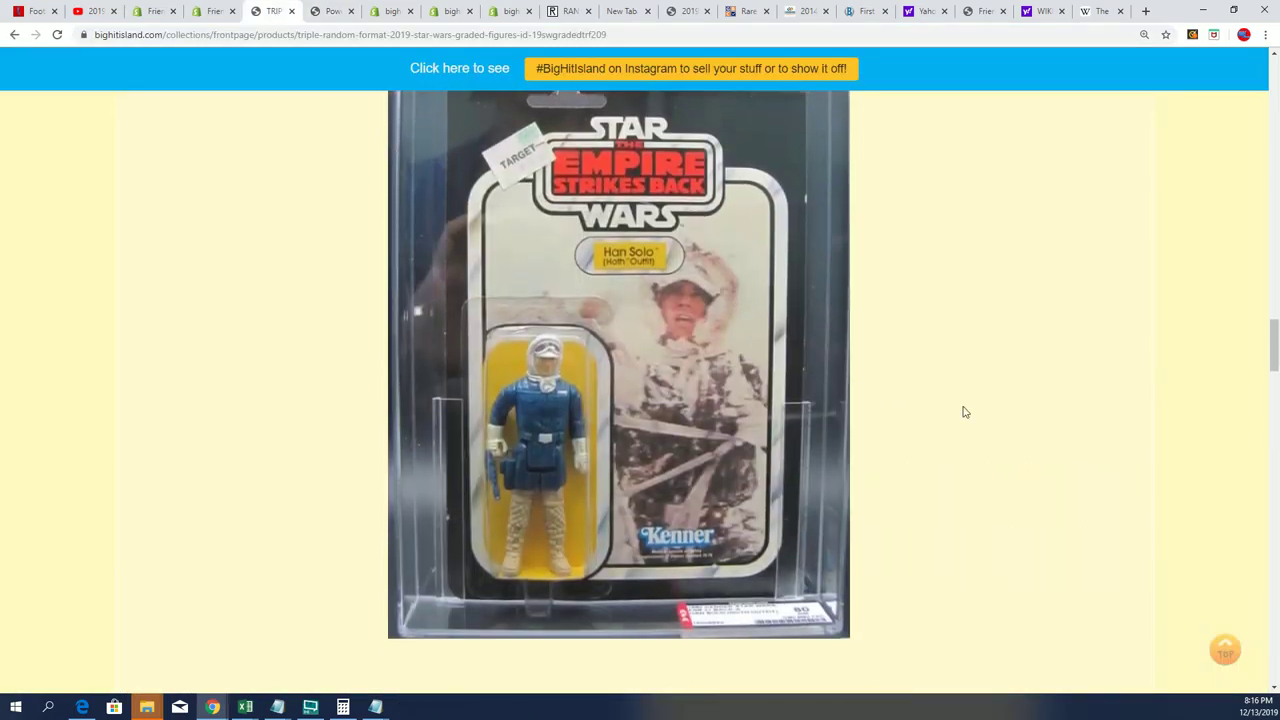
left_click_drag(1272, 340, 1229, 92)
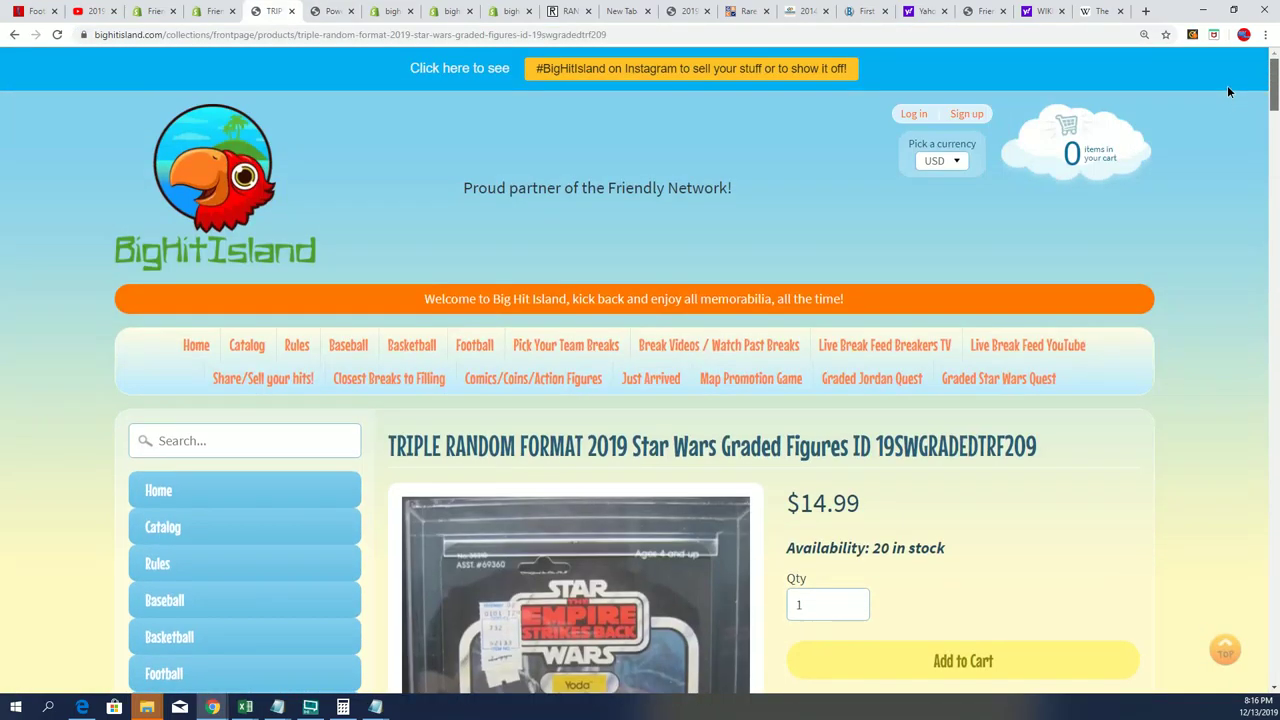
scroll(1229, 92, "down", 1)
left_click(755, 362)
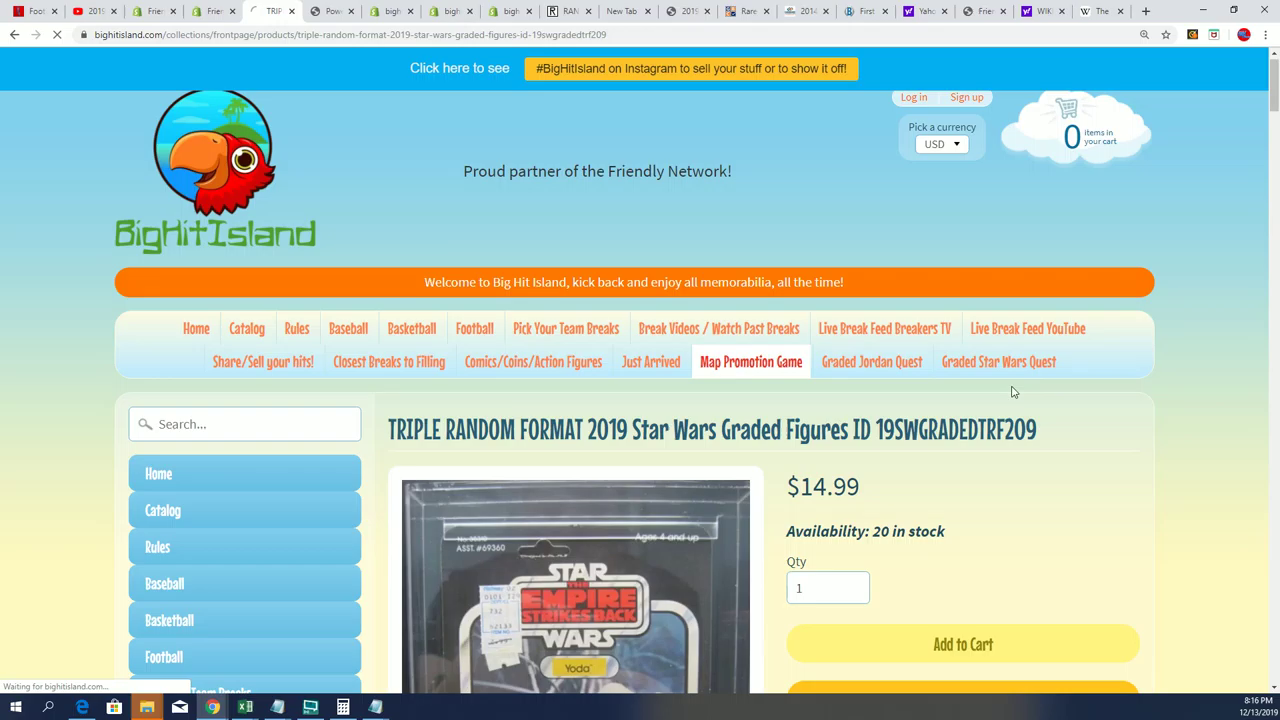
scroll(1013, 391, "down", 2)
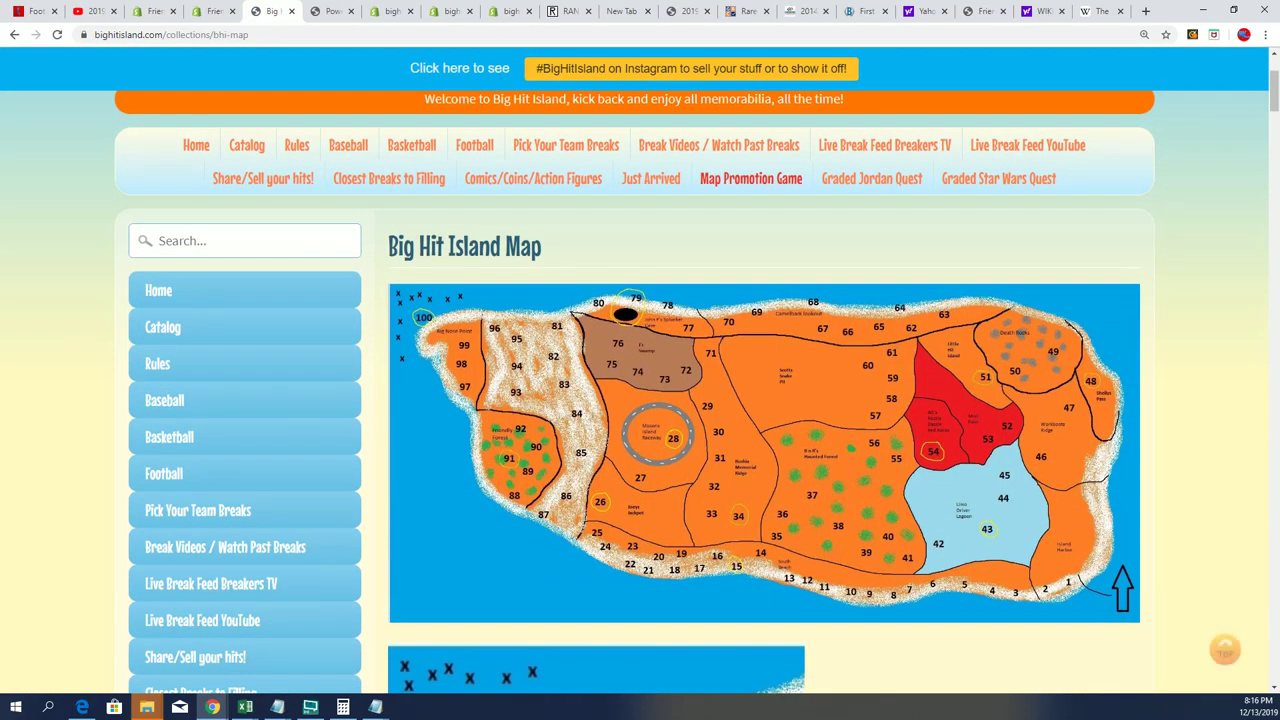
Load a fresh, empty random.org List Randomizer form
left_click(566, 11)
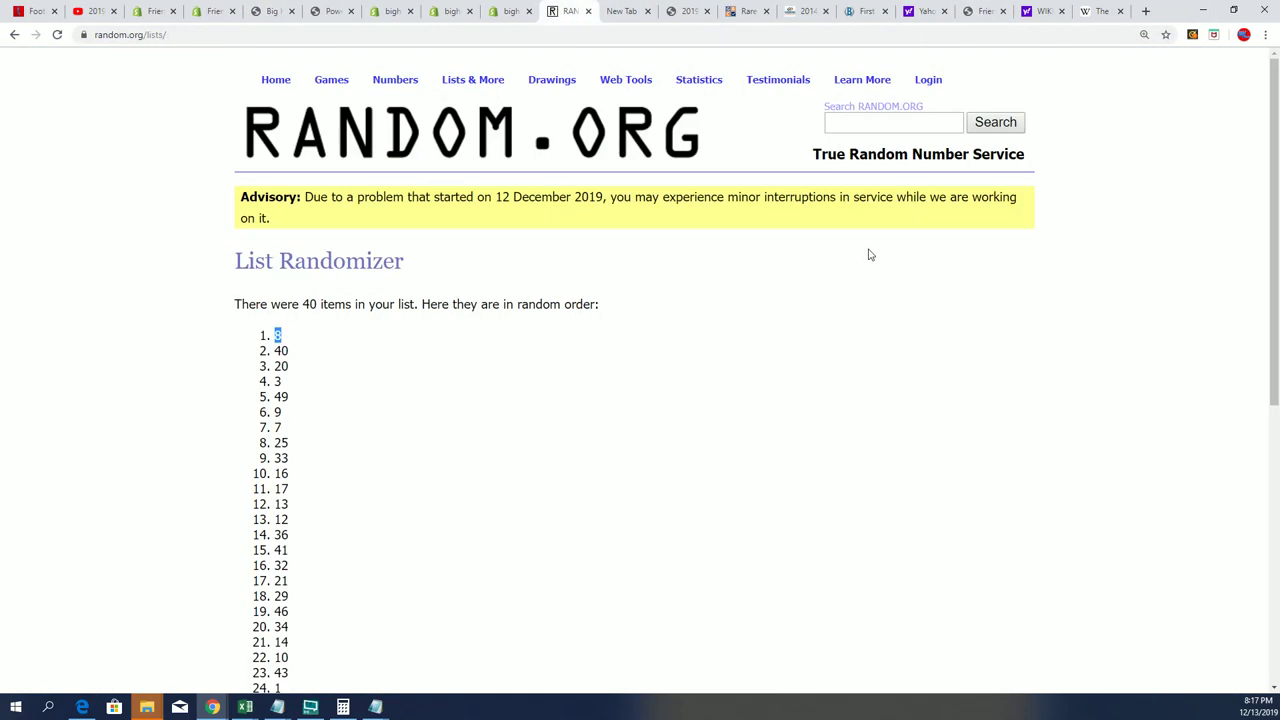
left_click(473, 79)
left_click(490, 100)
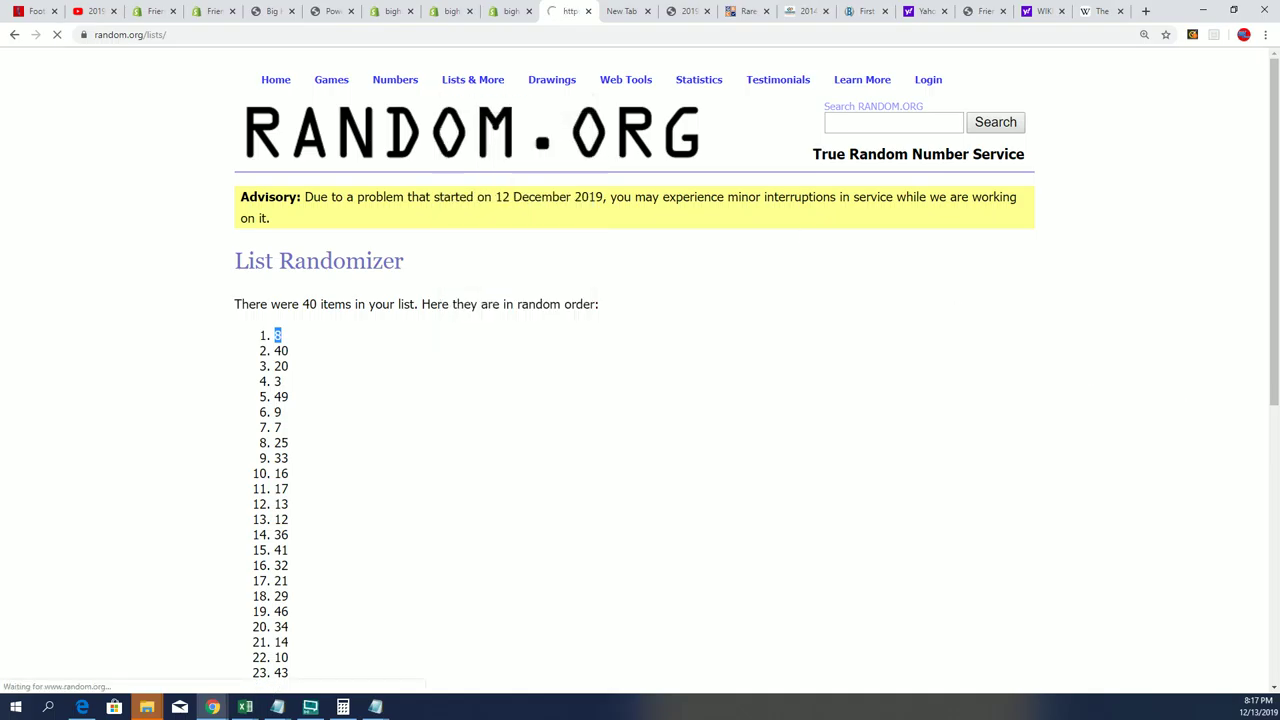
Copy the owner names in Excel cells A2:A22
left_click(245, 707)
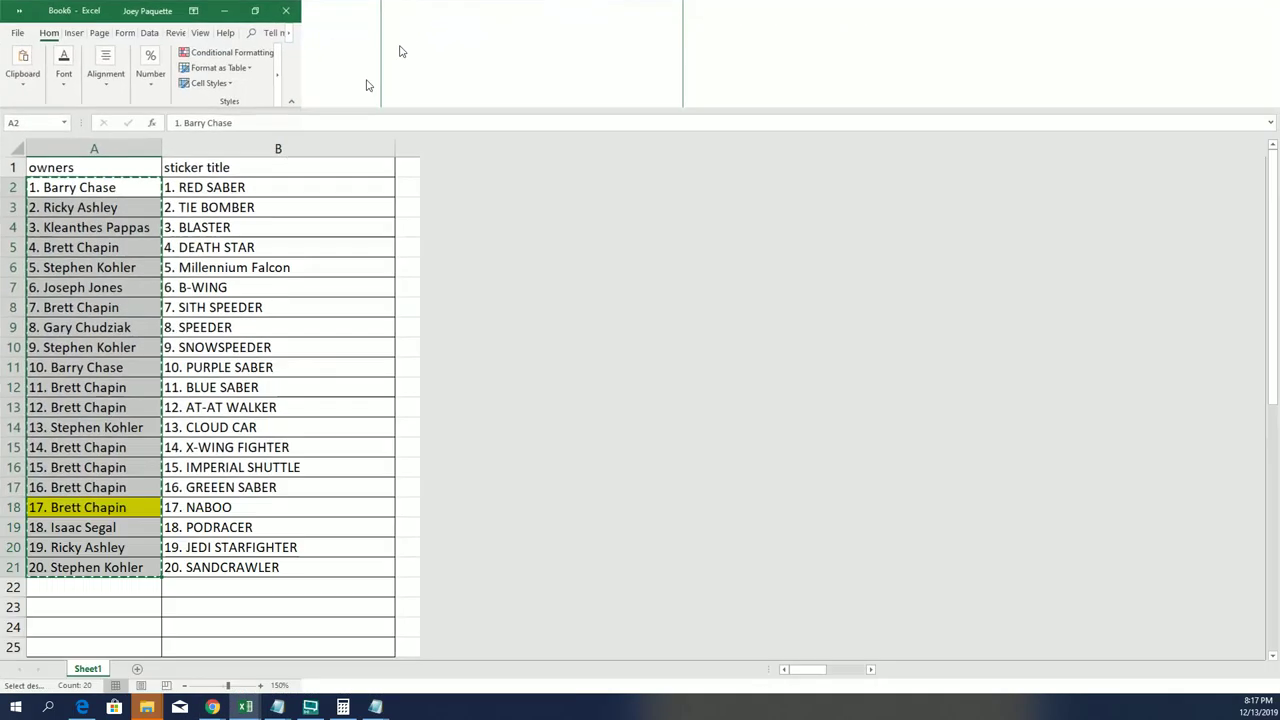
left_click(70, 187)
left_click_drag(70, 187, 100, 590)
right_click(98, 334)
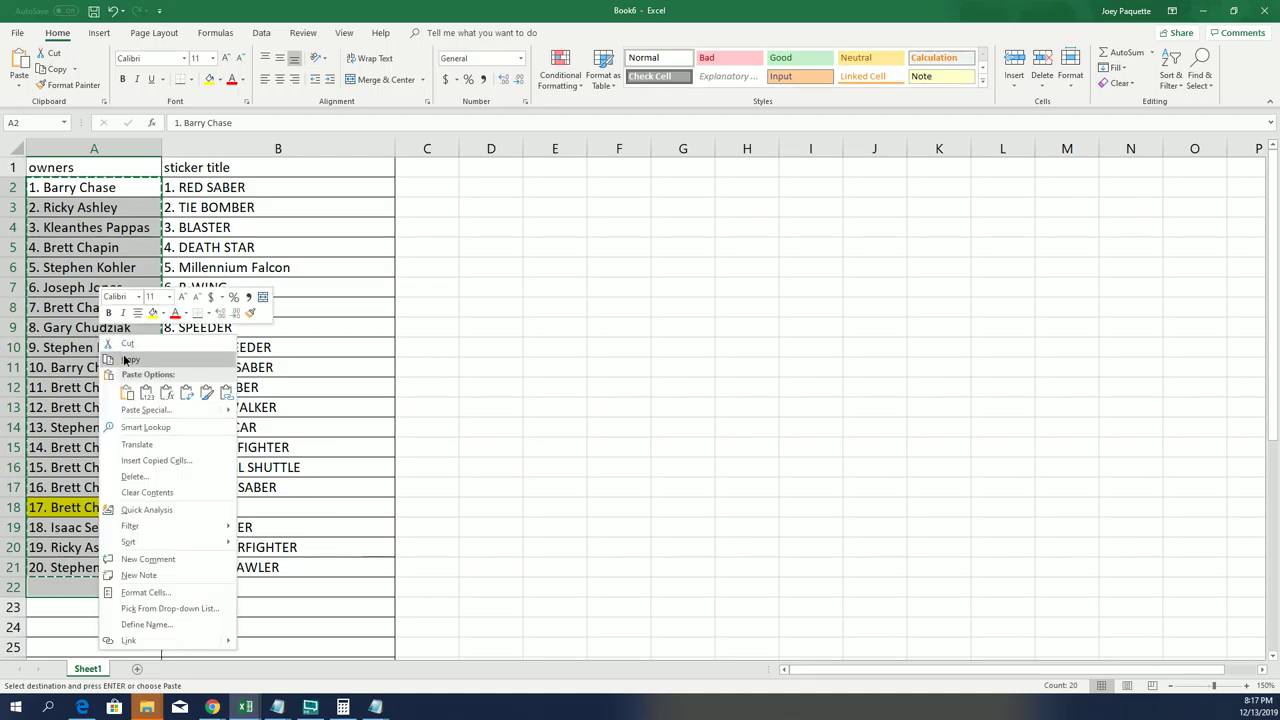
left_click(130, 350)
left_click(1203, 10)
Paste the 20 owner names into the randomizer list and remove trailing blank lines
left_click(314, 465)
right_click(314, 465)
left_click(350, 570)
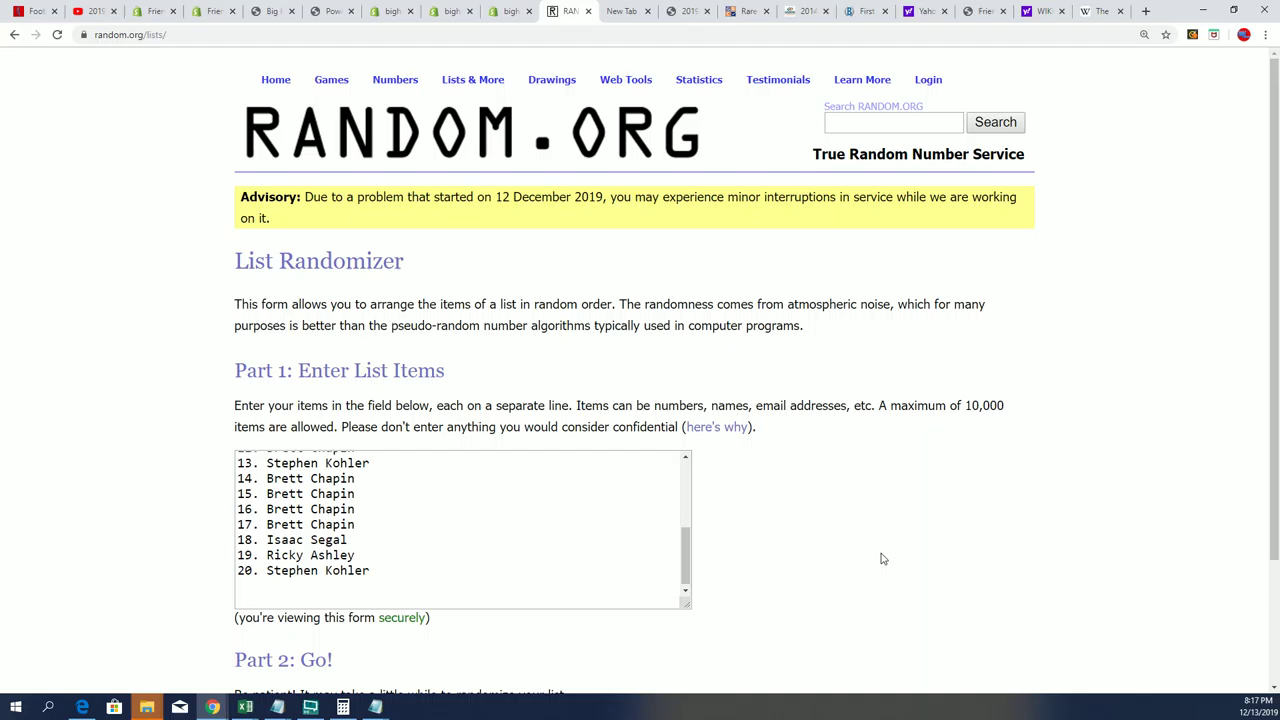
left_click(320, 603)
key("BackSpace")
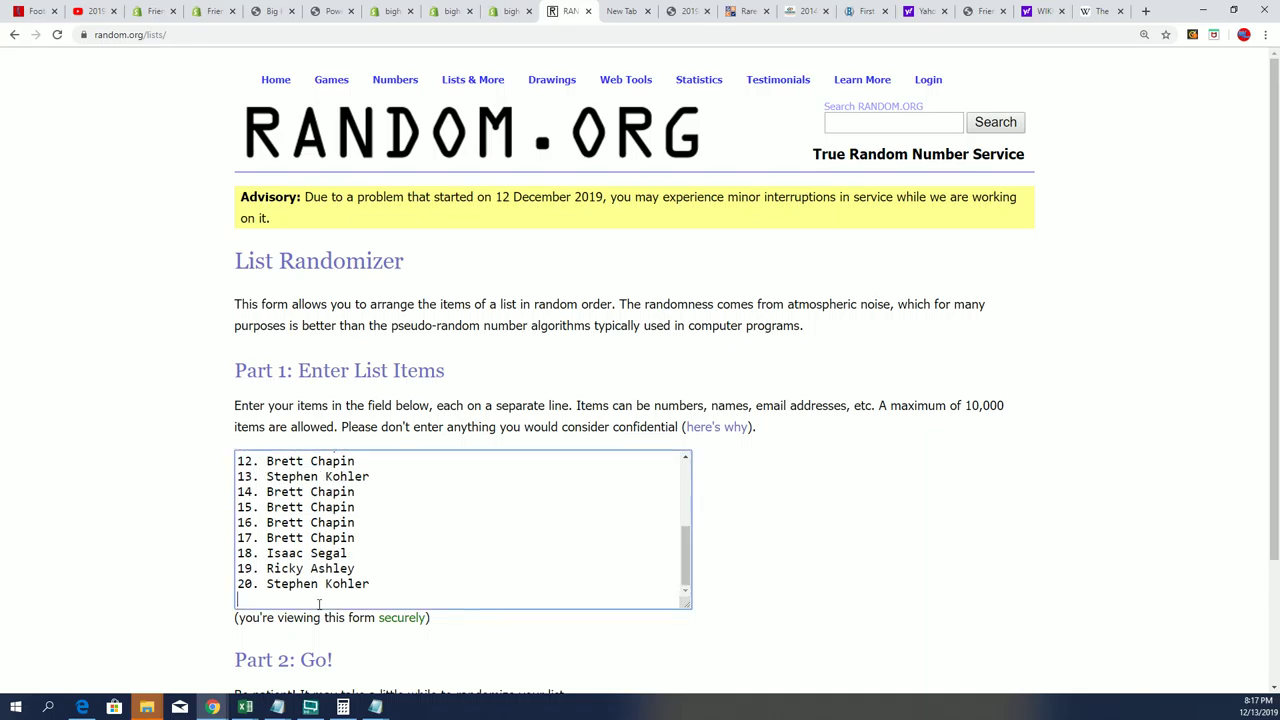
key("BackSpace")
scroll(480, 590, "down", 2)
Shuffle the owner list several more times on random.org
left_click(275, 571)
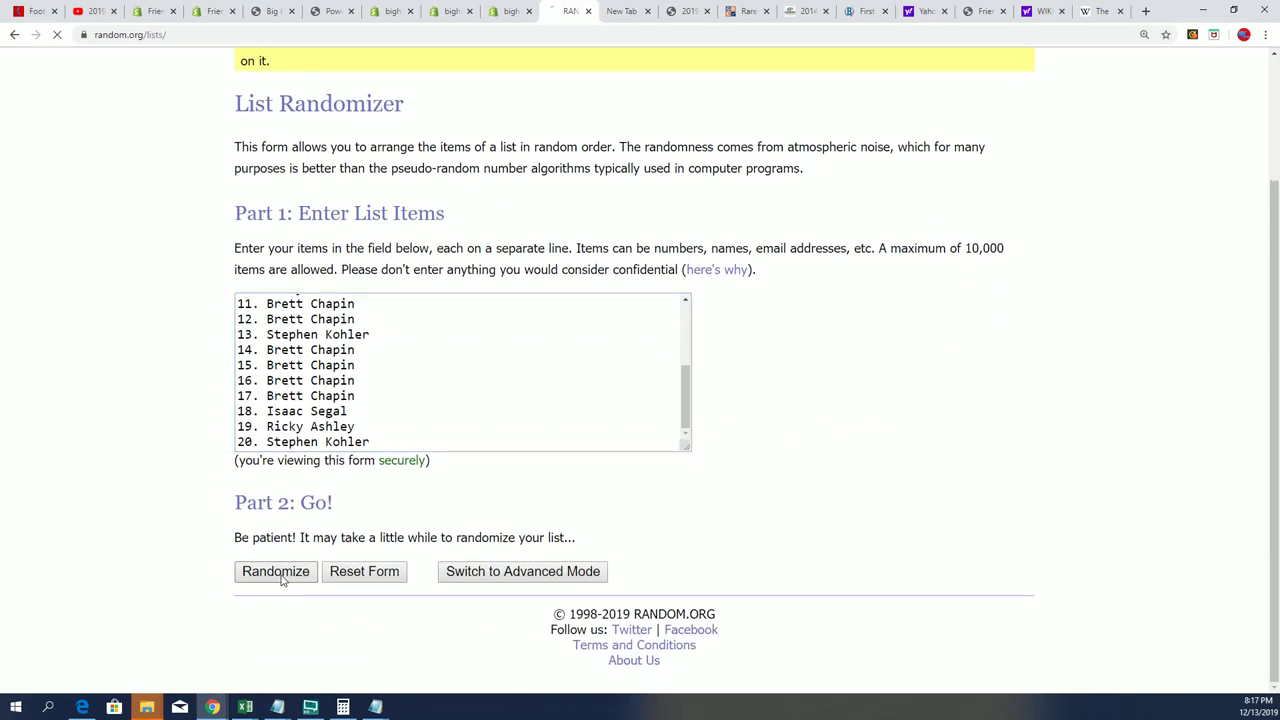
left_click(258, 572)
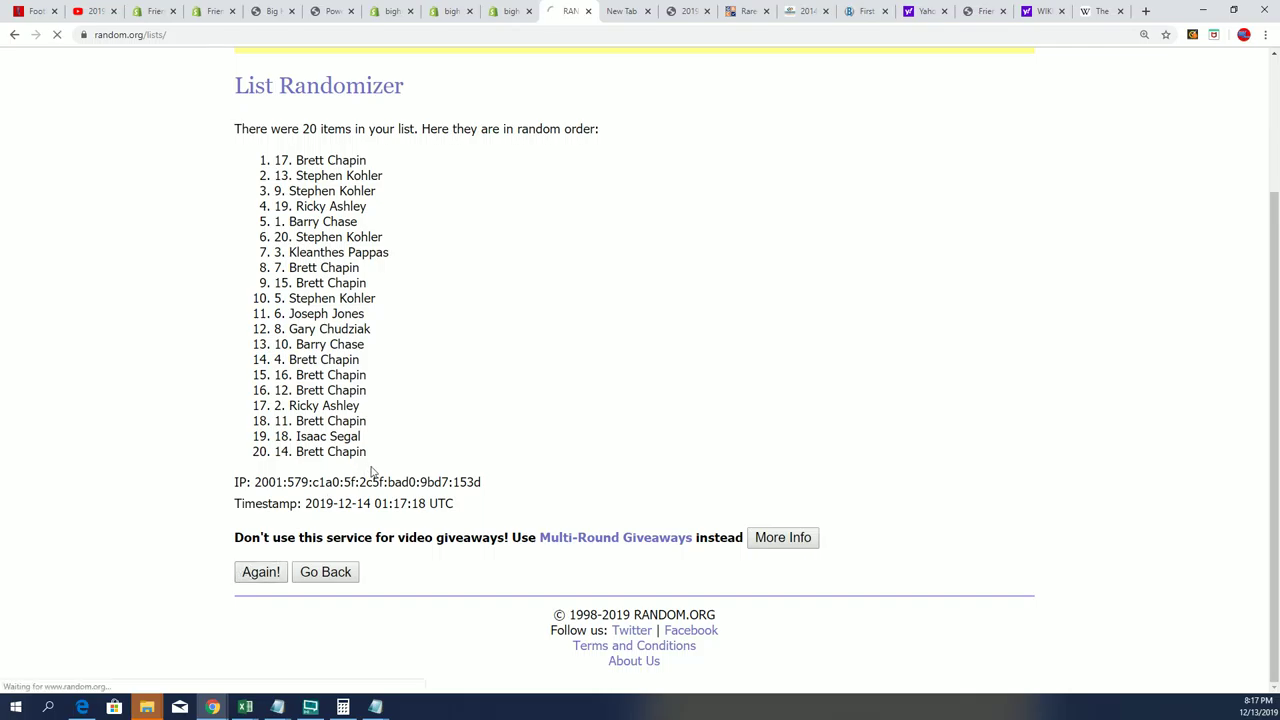
left_click(260, 572)
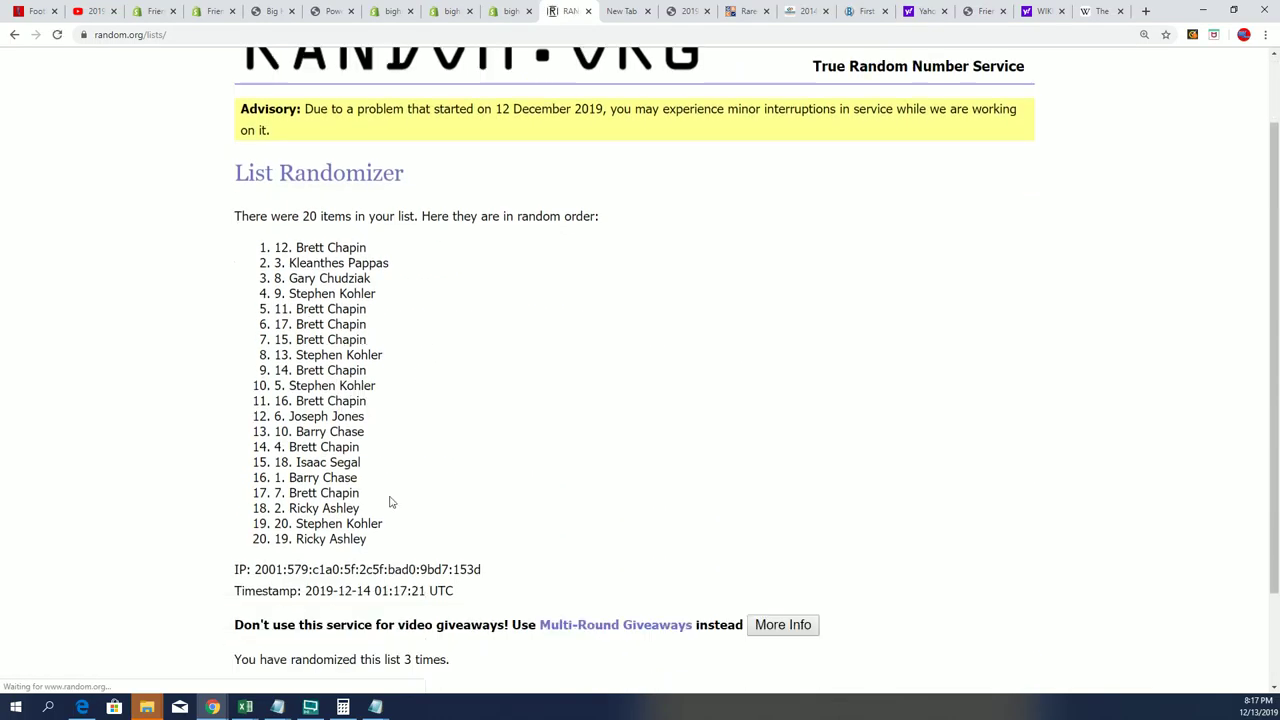
key("F5")
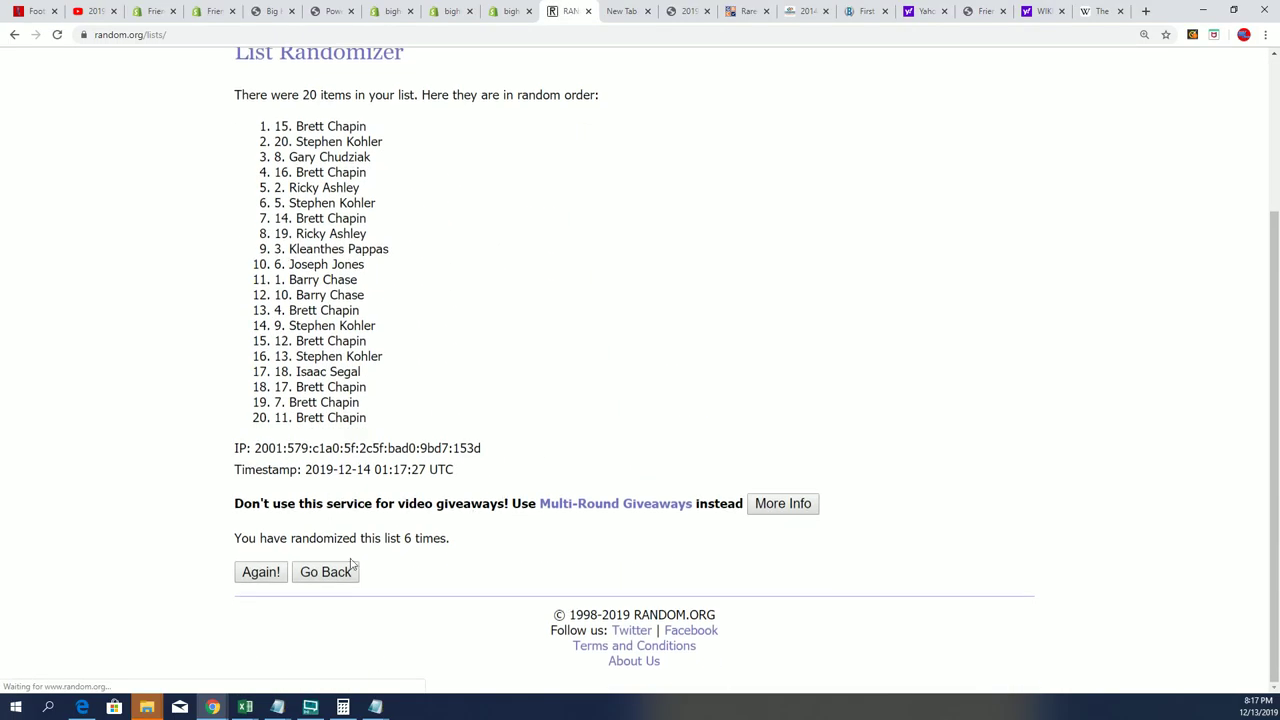
left_click(258, 576)
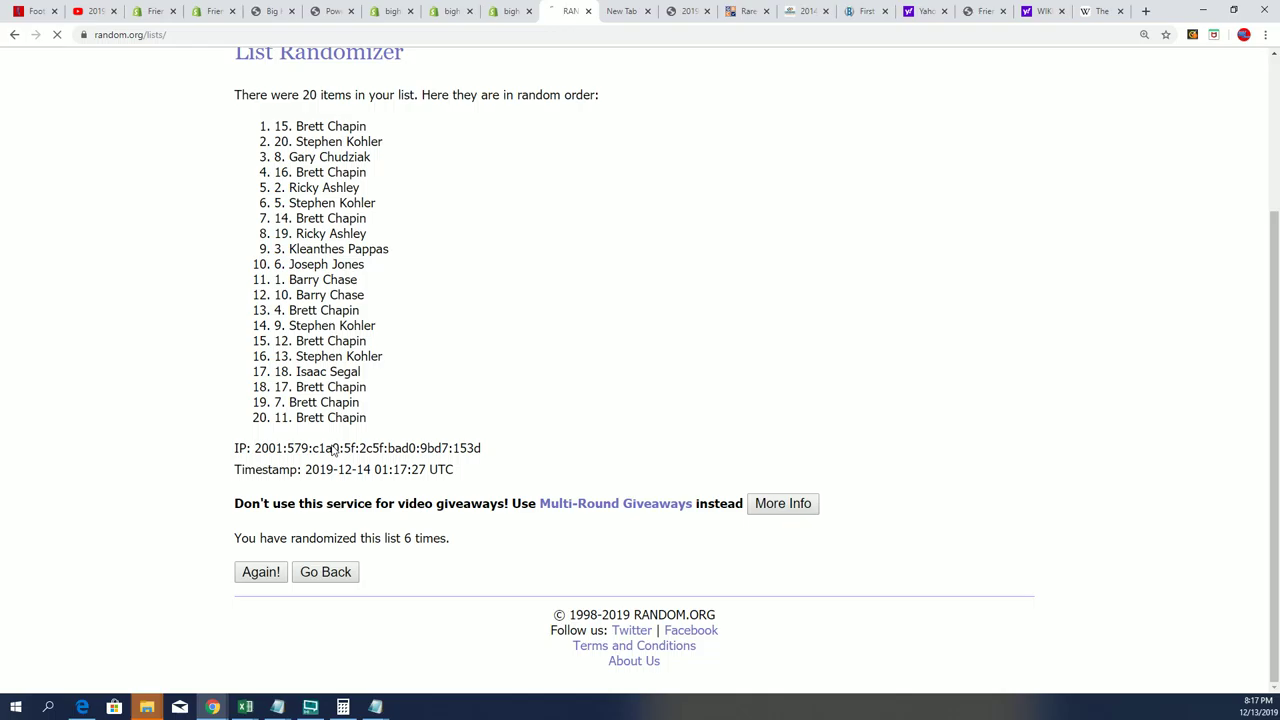
left_click_drag(366, 336, 274, 336)
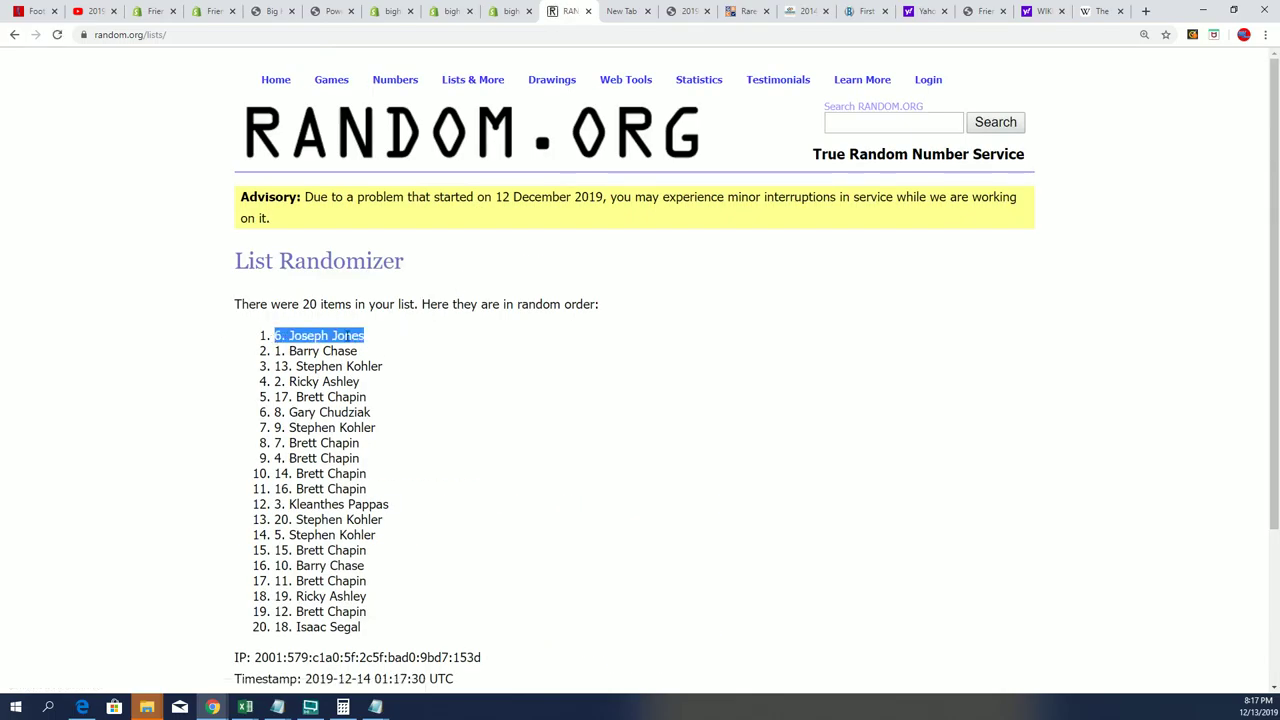
right_click(355, 332)
left_click(400, 360)
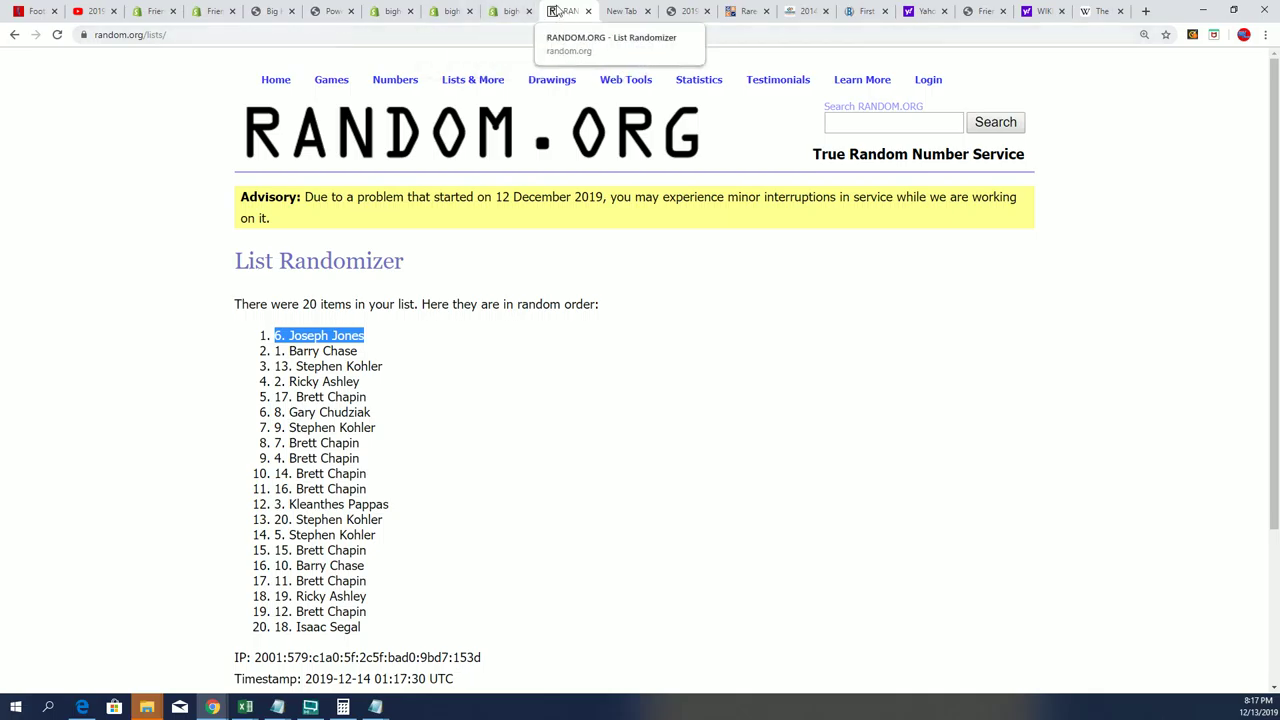
left_click(325, 11)
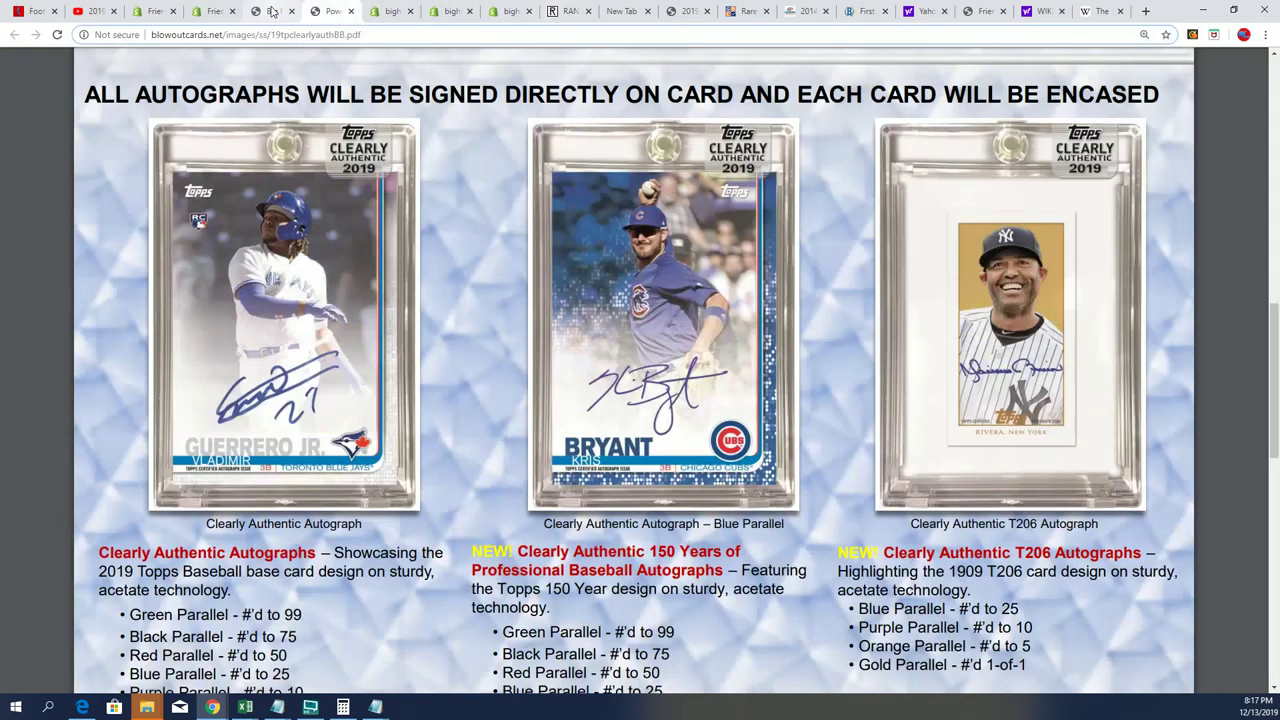
Go back to the Big Hit Island map page tab
left_click(268, 11)
scroll(640, 400, "down", 5)
scroll(653, 412, "down", 5)
scroll(638, 420, "down", 5)
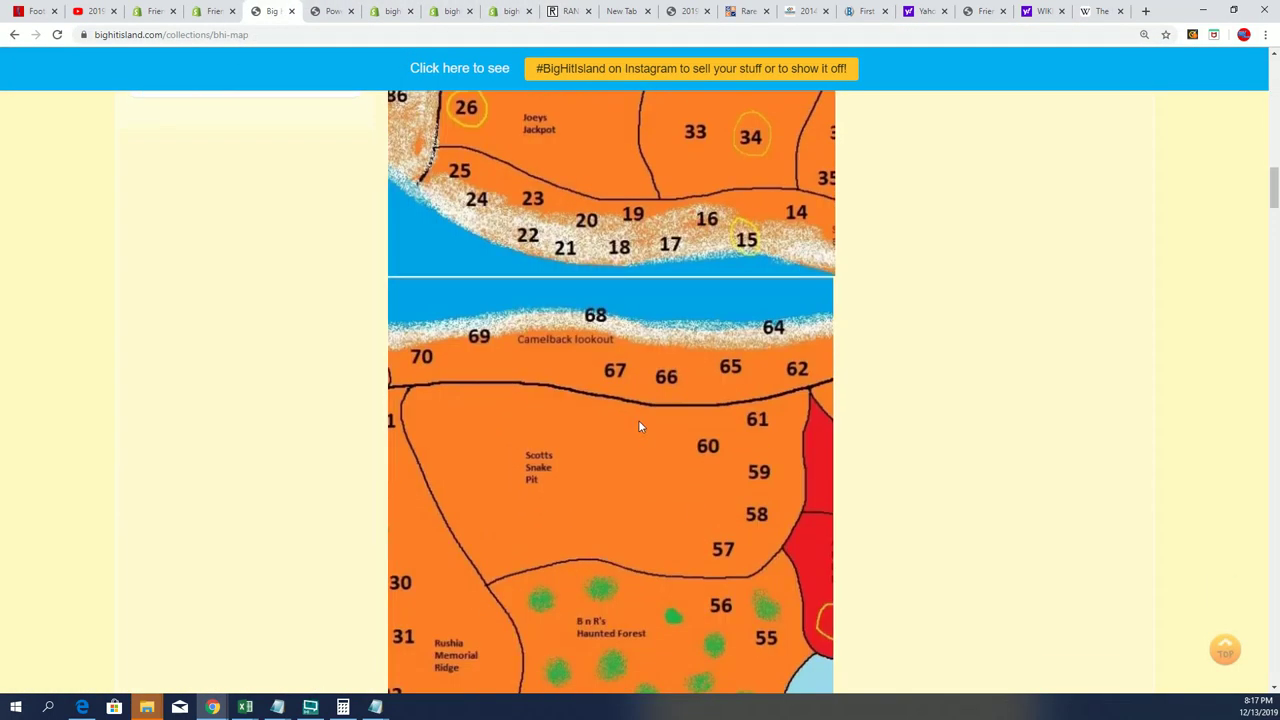
scroll(633, 432, "down", 5)
scroll(633, 432, "down", 6)
scroll(633, 432, "down", 6)
scroll(633, 432, "down", 6)
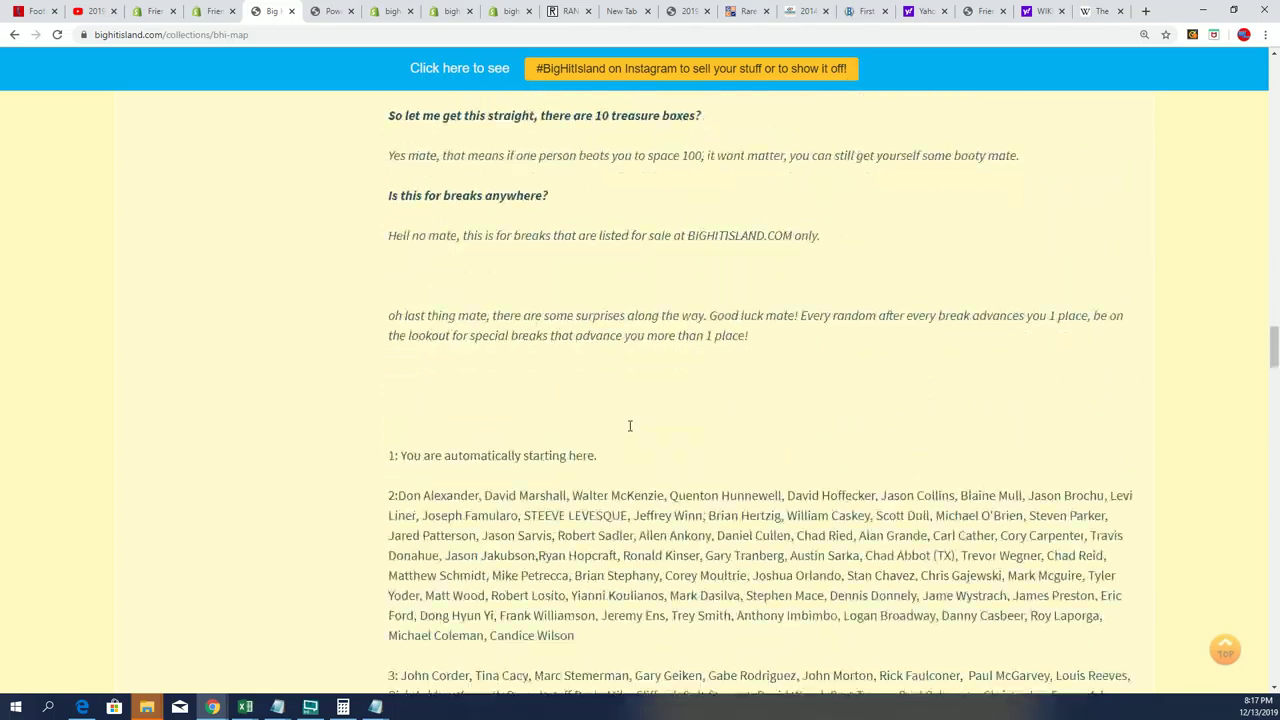
scroll(630, 427, "down", 5)
scroll(593, 437, "up", 4)
scroll(595, 438, "down", 1)
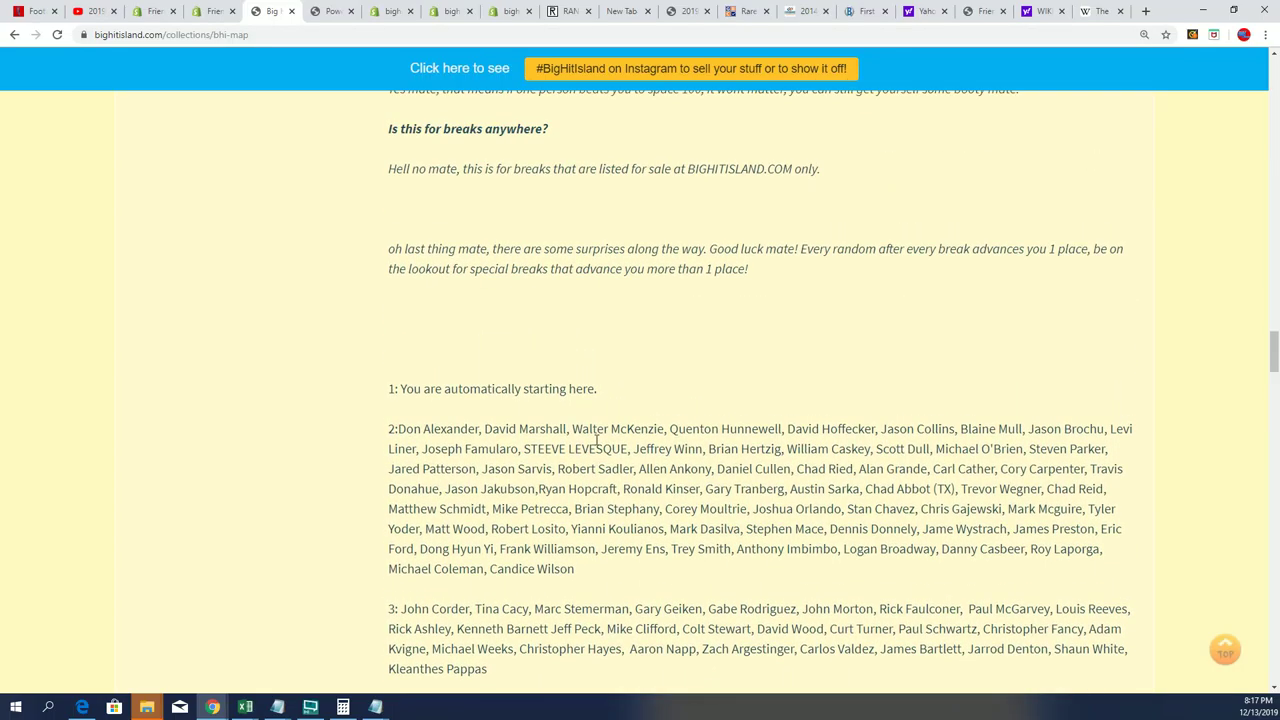
scroll(697, 518, "up", 5)
scroll(740, 530, "up", 5)
scroll(743, 534, "up", 6)
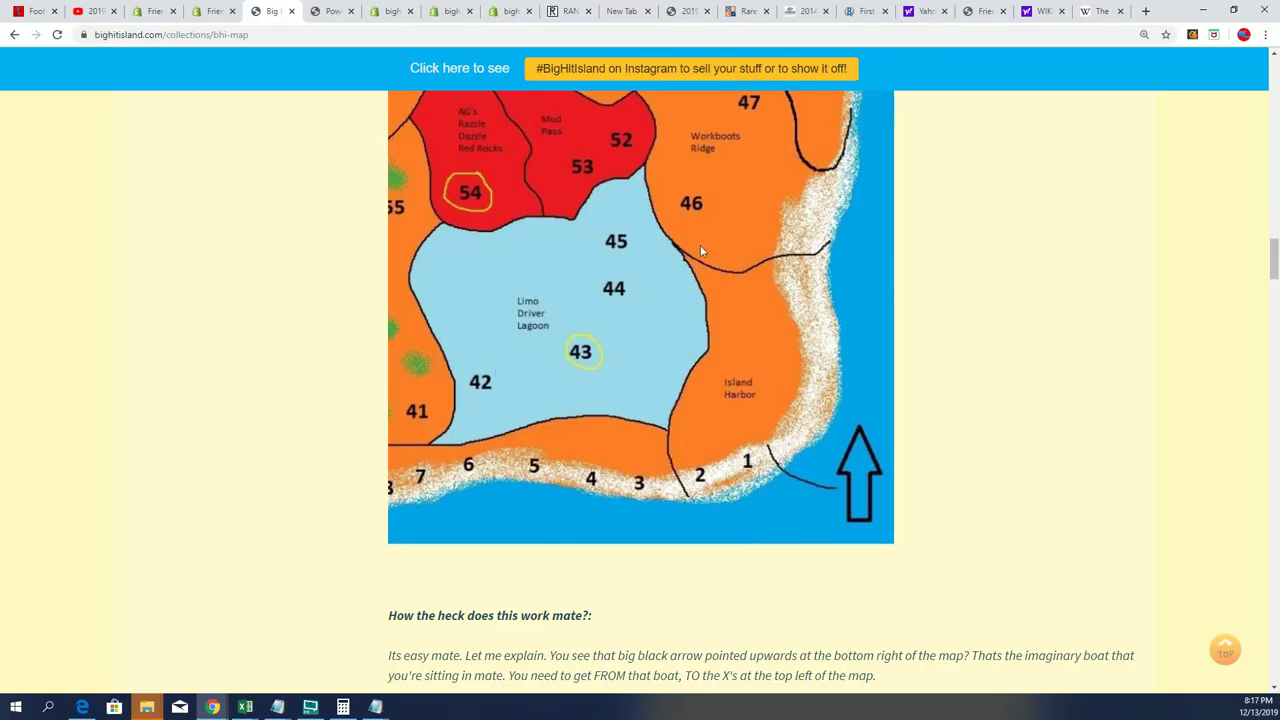
scroll(646, 404, "down", 6)
scroll(630, 420, "down", 5)
scroll(625, 420, "down", 3)
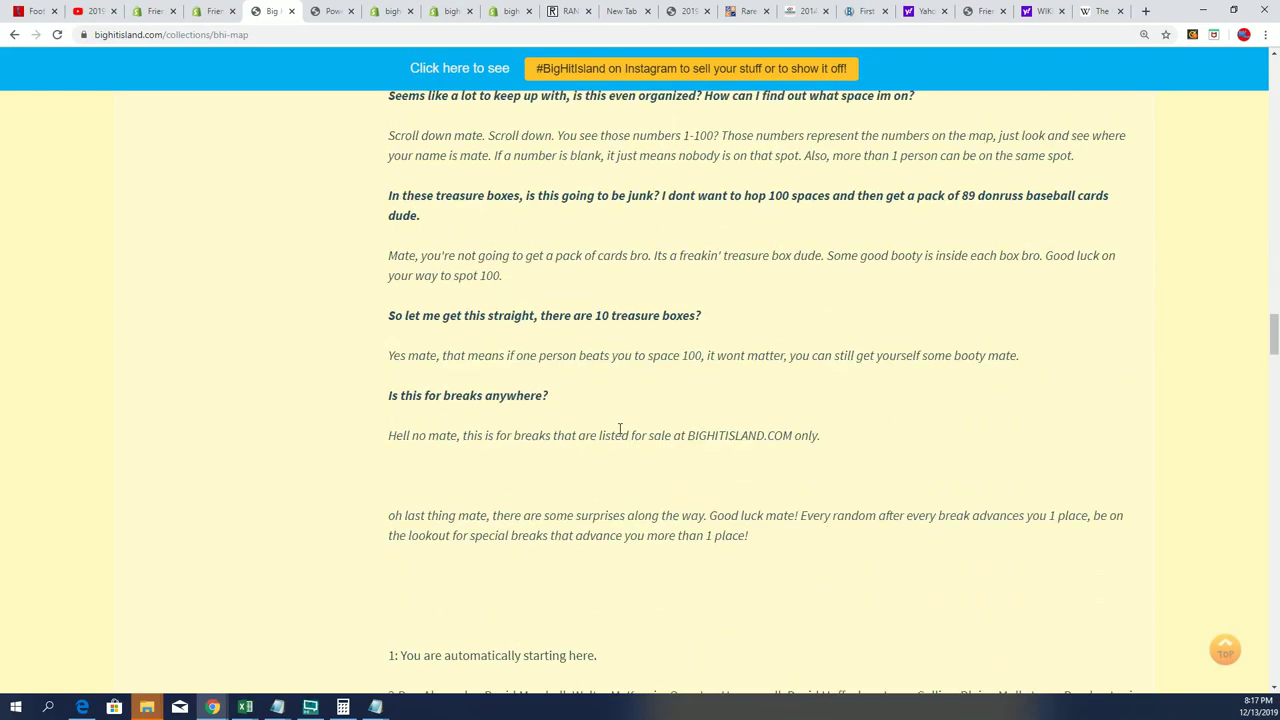
scroll(619, 425, "down", 3)
scroll(619, 427, "down", 6)
scroll(610, 420, "up", 2)
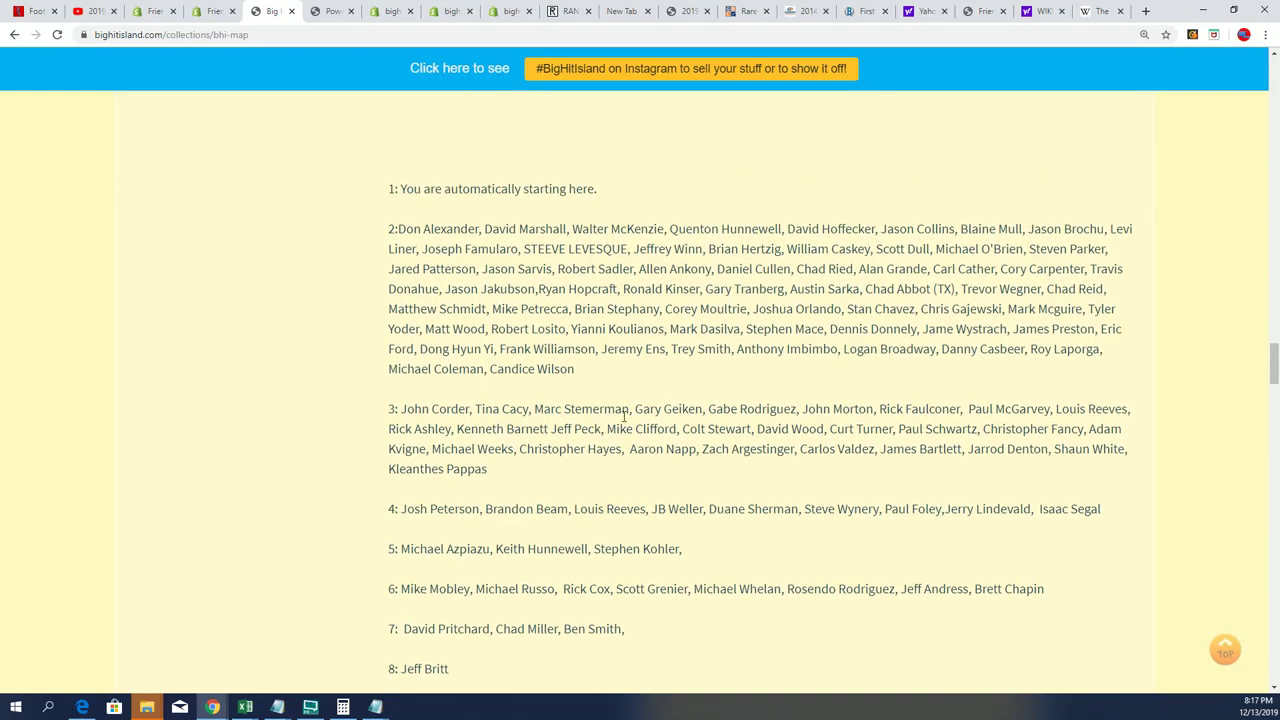
scroll(702, 494, "down", 2)
scroll(702, 494, "down", 2)
scroll(423, 372, "up", 6)
scroll(420, 500, "up", 6)
scroll(390, 520, "up", 5)
scroll(266, 529, "up", 6)
scroll(266, 529, "up", 4)
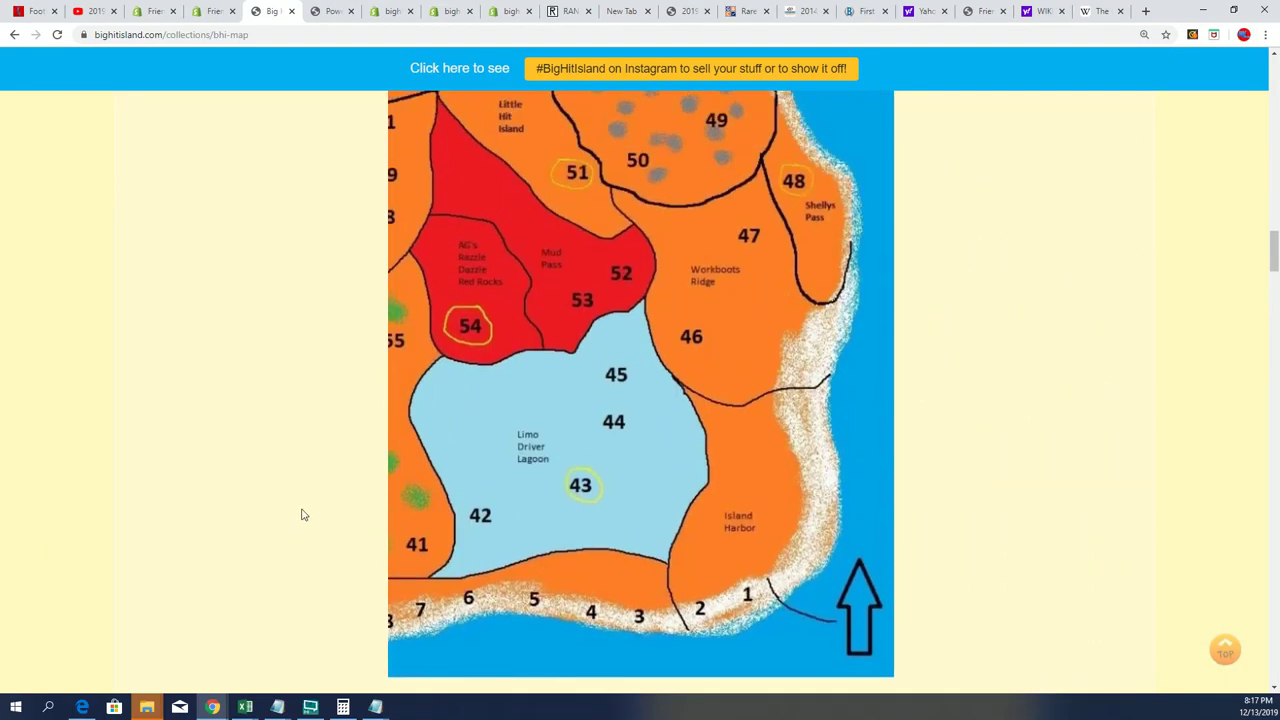
scroll(300, 515, "down", 1)
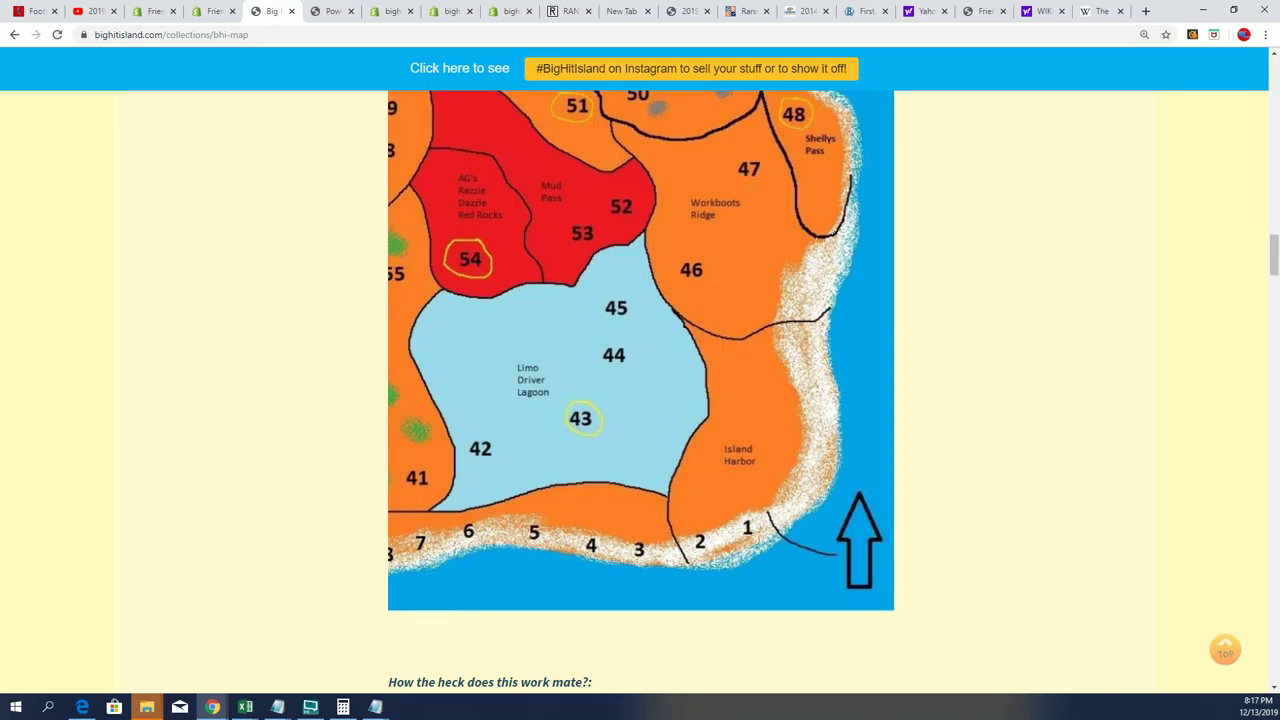